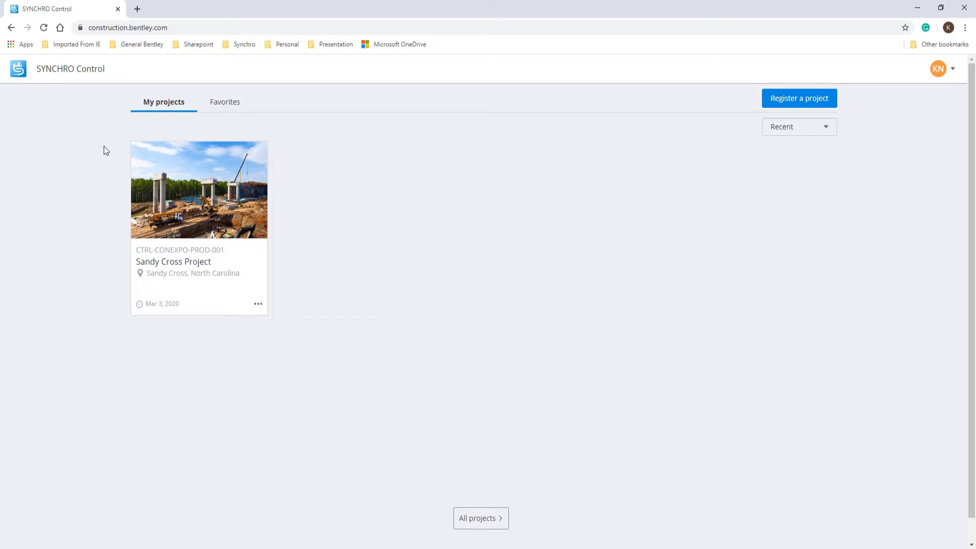
Step: Open the Sandy Cross Project from the My projects page to reach its home dashboard
click(164, 263)
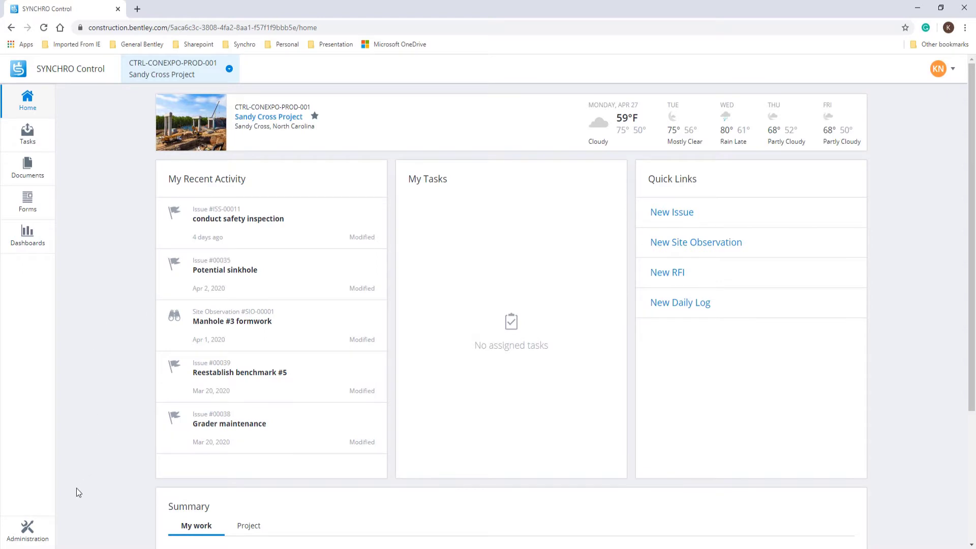
Step: Go to Administration > Manage your team to list the project's users, emails and roles
click(38, 534)
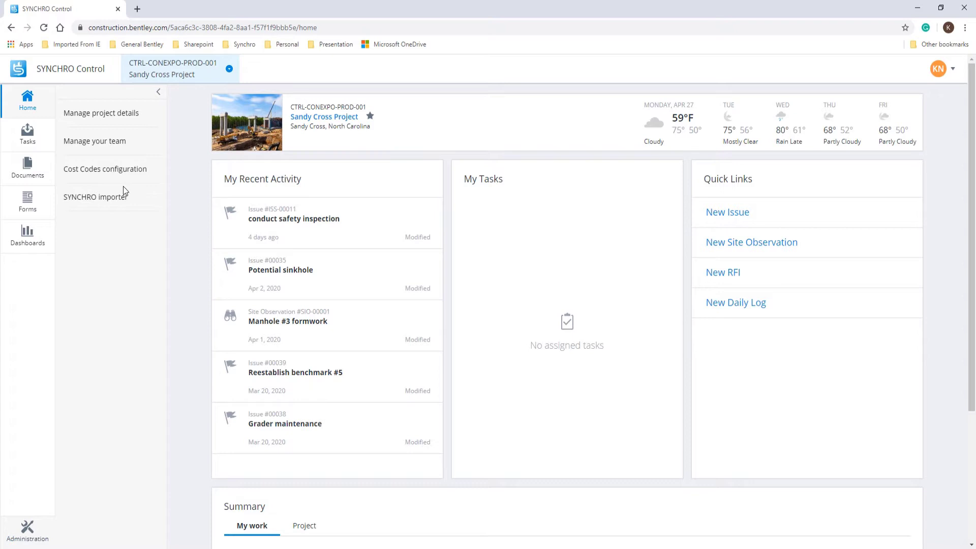
click(112, 147)
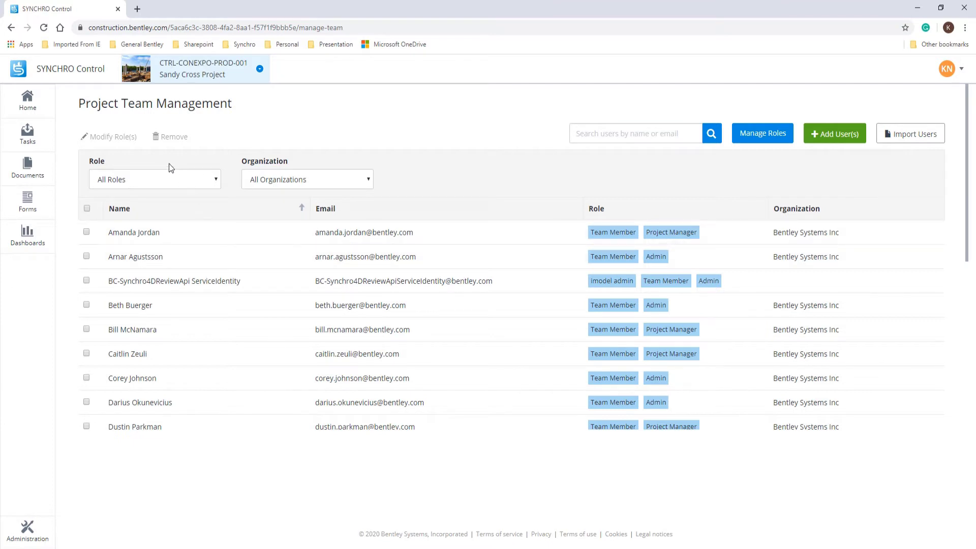
click(157, 174)
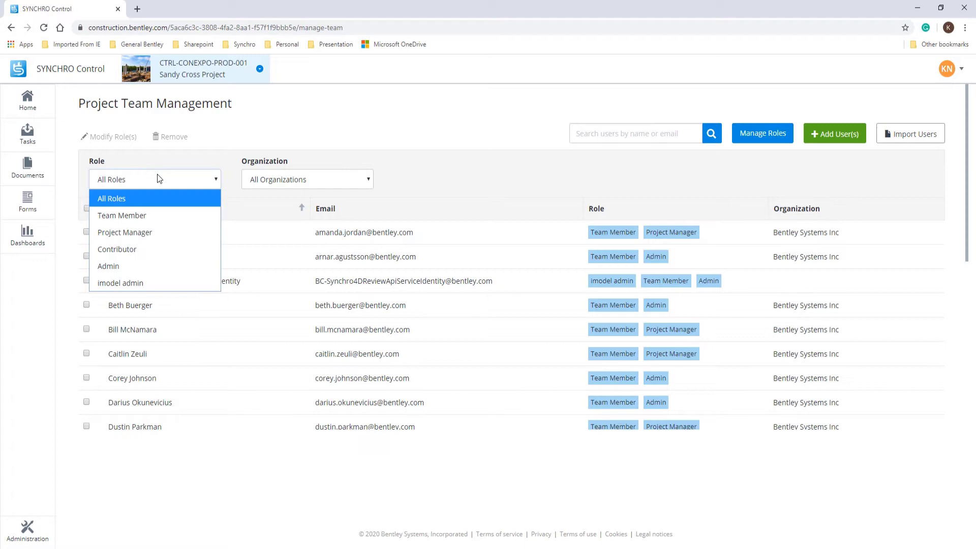
click(157, 174)
click(268, 181)
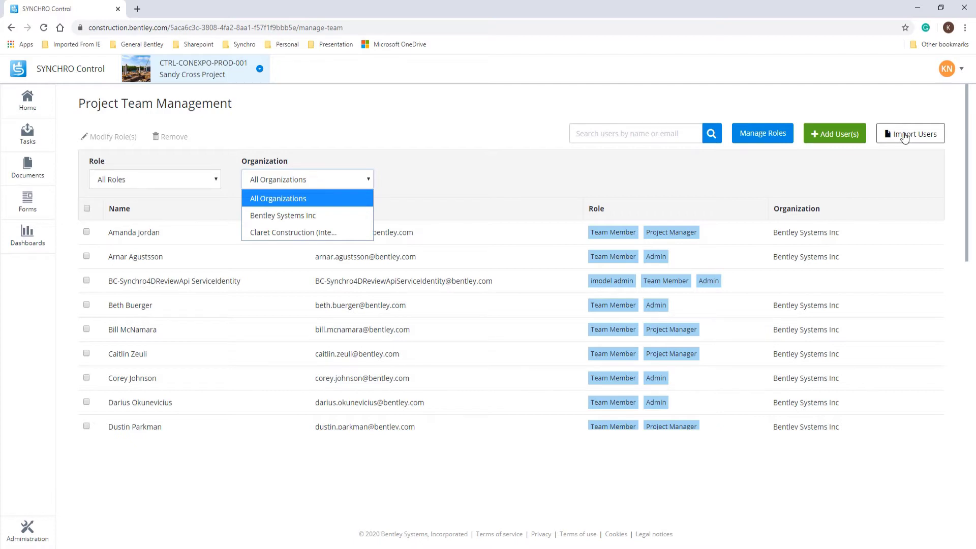
click(579, 133)
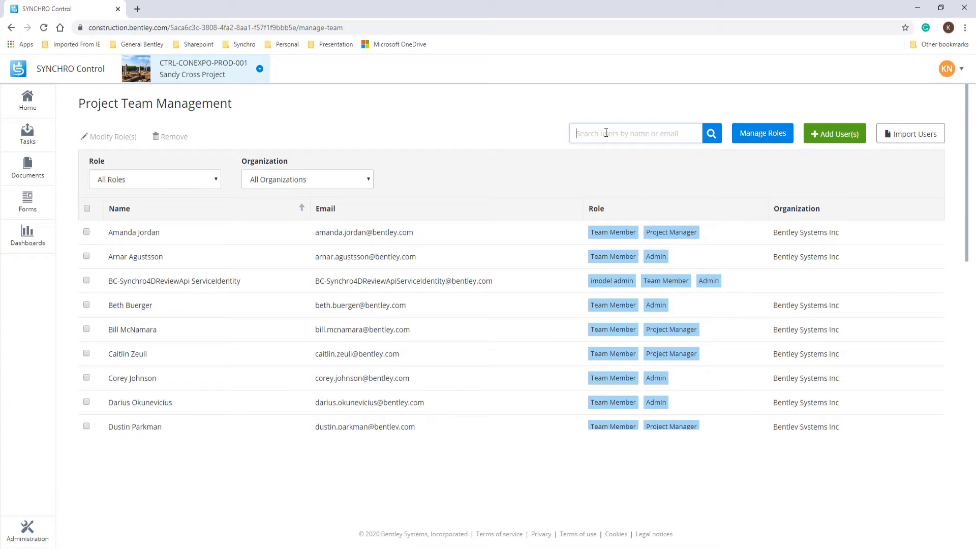
text(am)
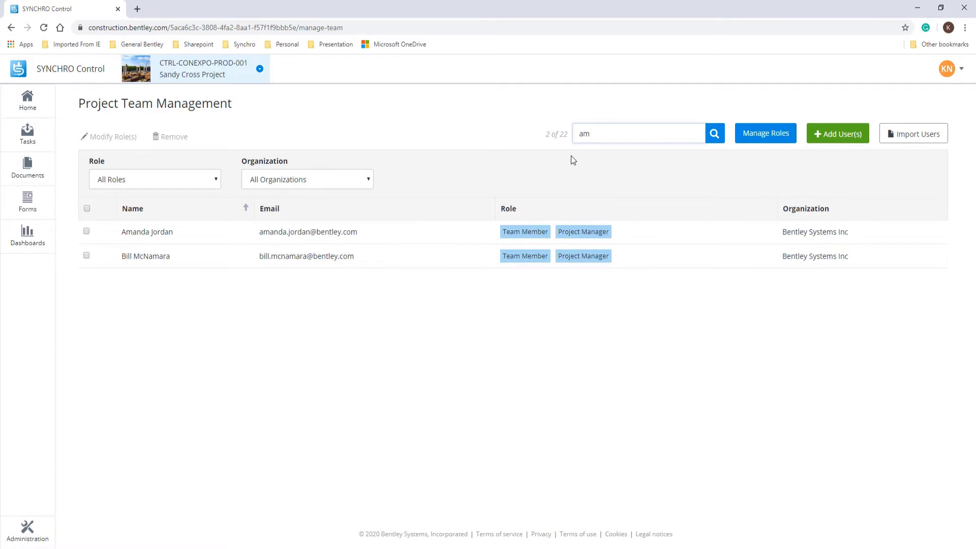
key(BackSpace)
key(BackSpace)
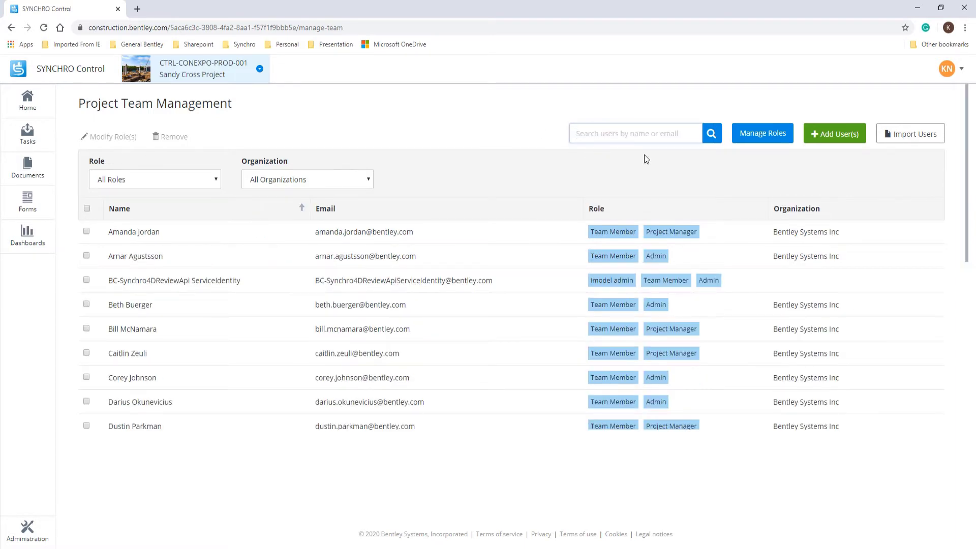
Step: Open Manage Roles and bring up a blank Create New Project Role form
click(759, 142)
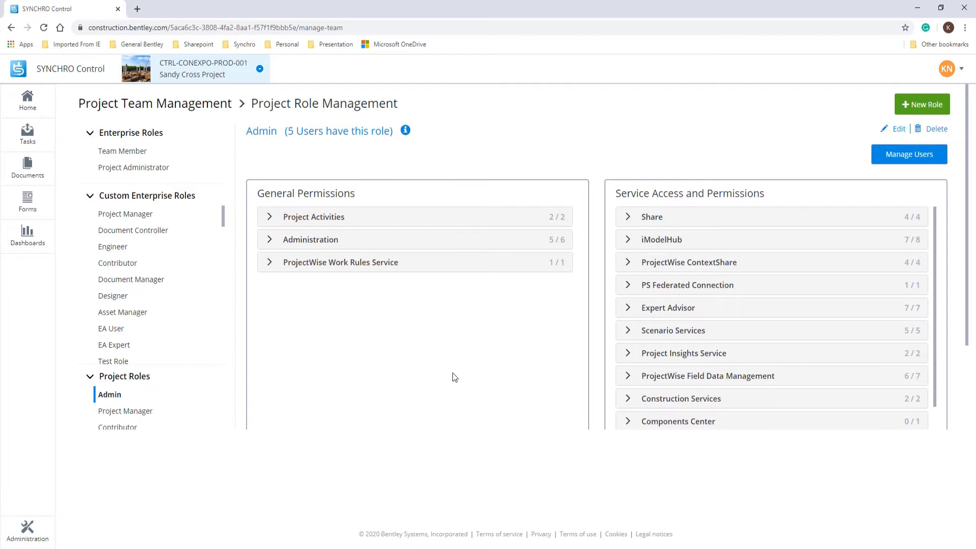
click(780, 287)
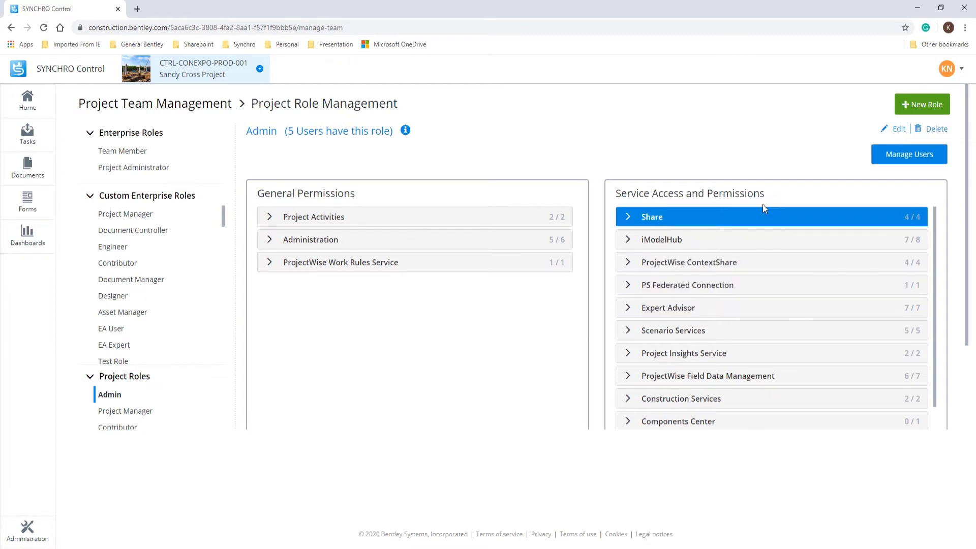
click(915, 107)
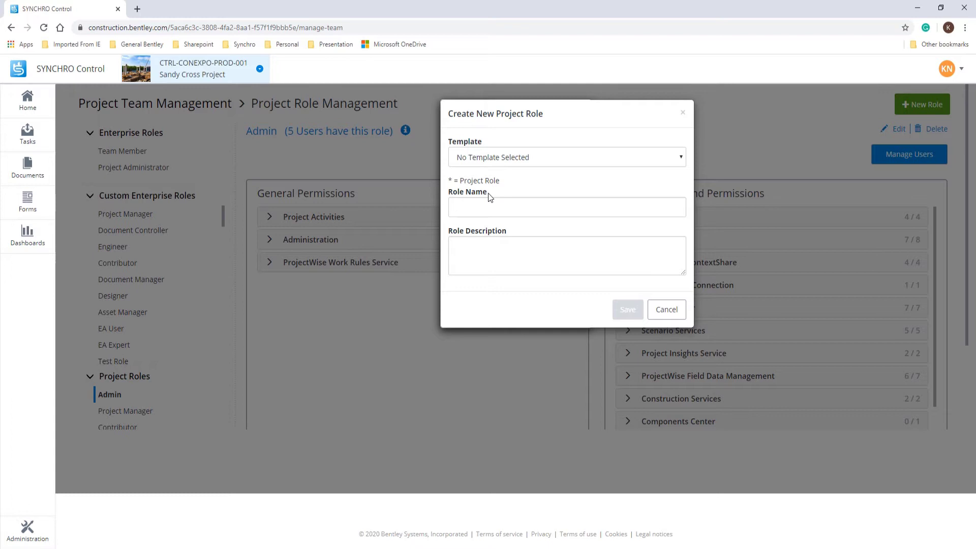
Step: Leave the new role's template as No Template Selected and cancel the form unsaved
click(542, 159)
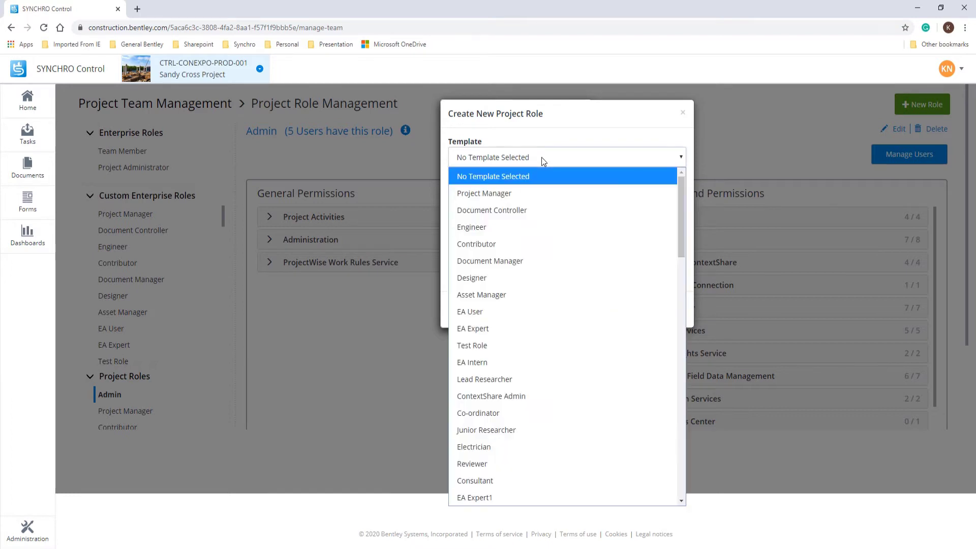
click(541, 158)
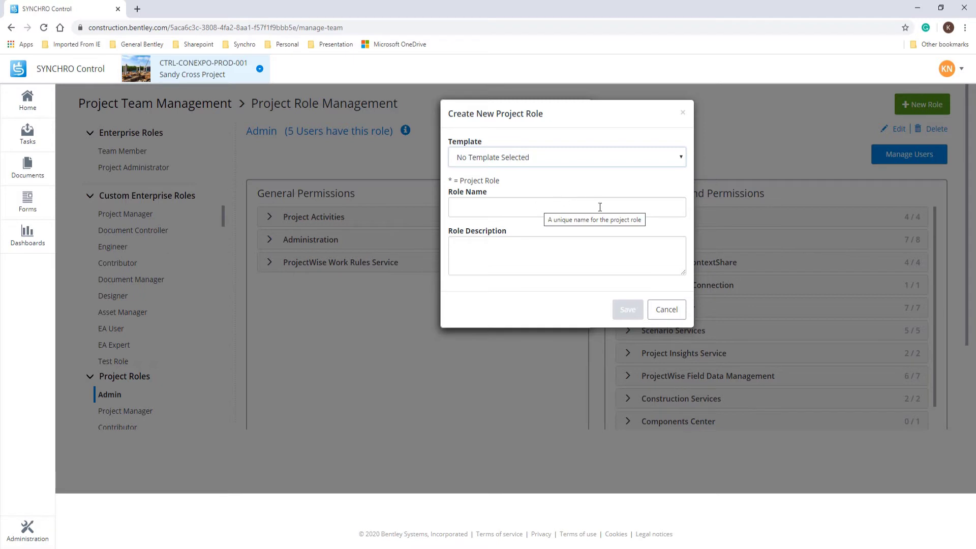
click(663, 311)
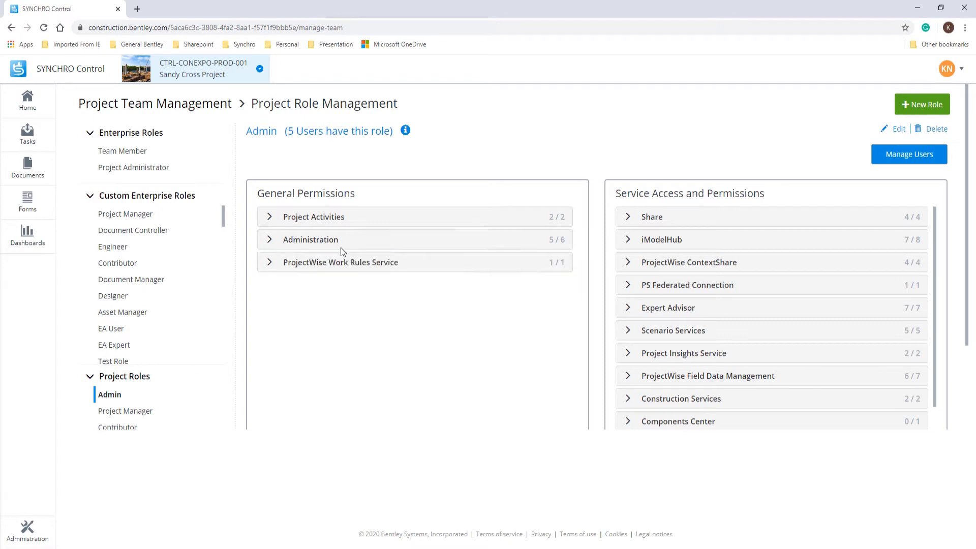
Step: Review Admin's Project Activities permissions, then the Project Administrator and Team Member roles
click(267, 222)
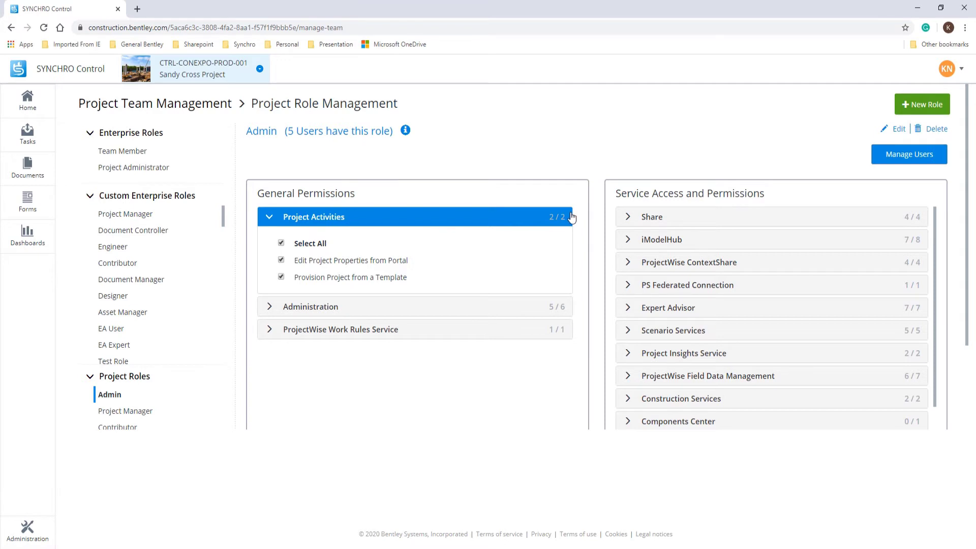
click(162, 173)
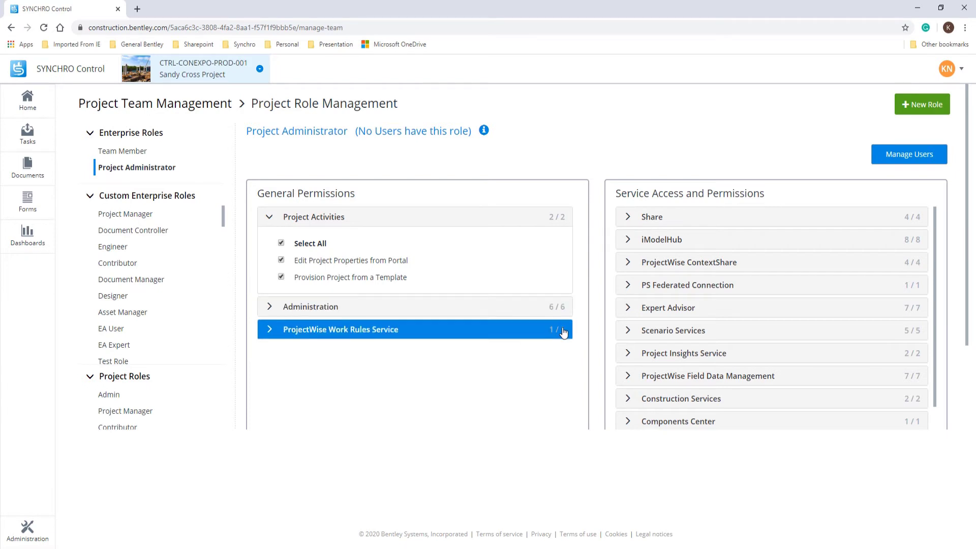
click(133, 154)
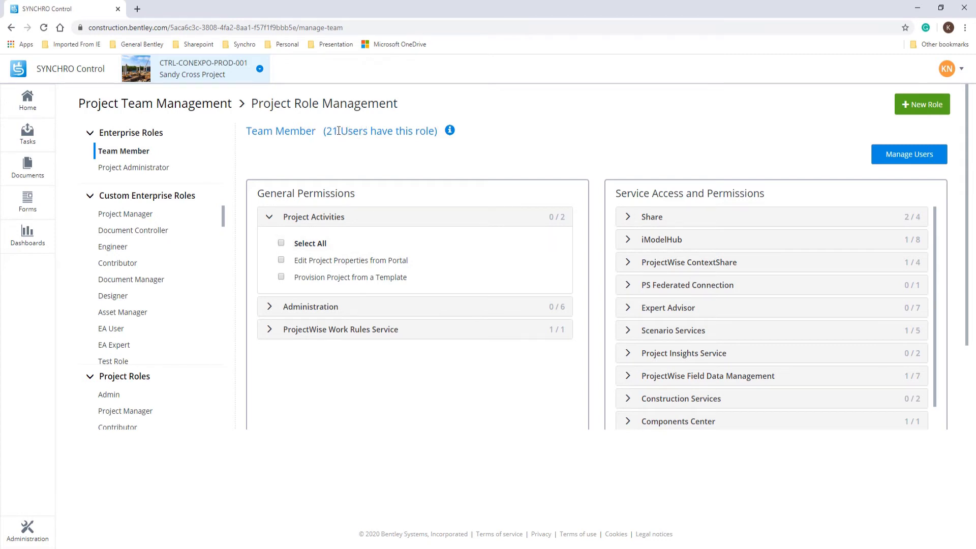
click(158, 167)
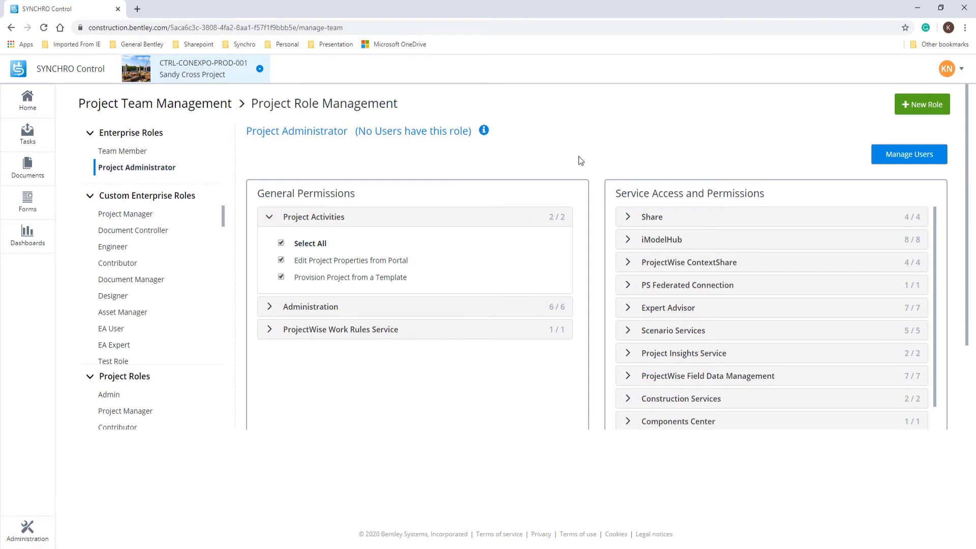
Step: Return to Project Team Management and open the Add Team Member(s) dialog
click(179, 108)
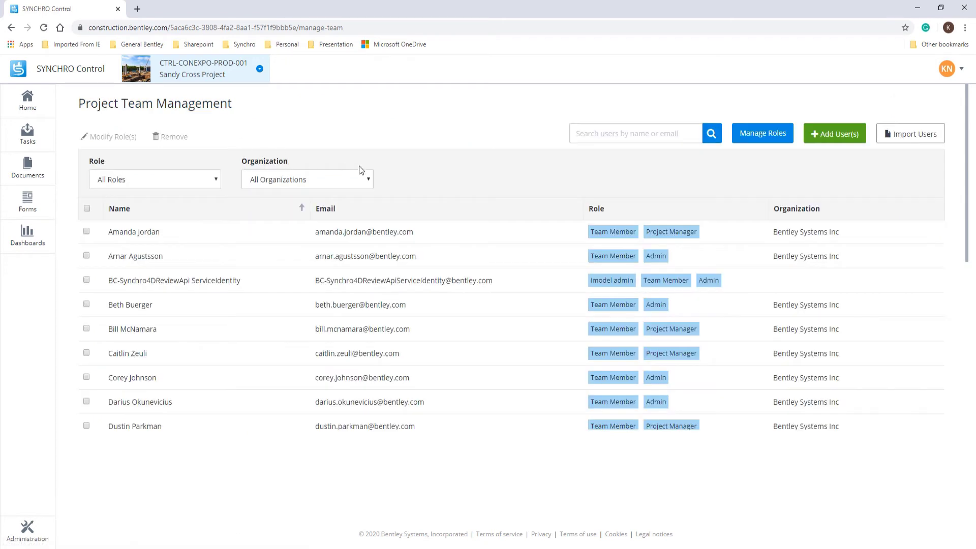
click(834, 139)
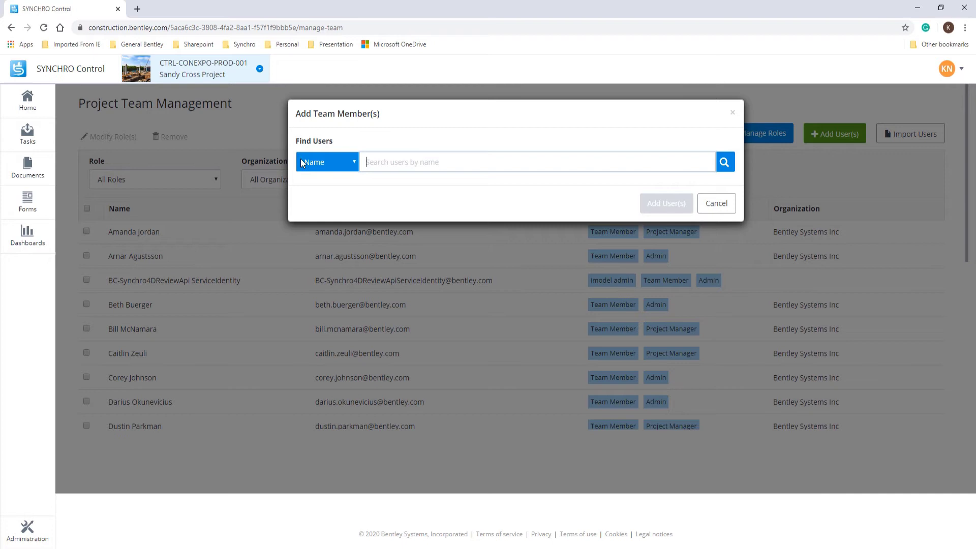
Step: Search users by name, pick the matching colleague and queue them as a Team Member
click(307, 162)
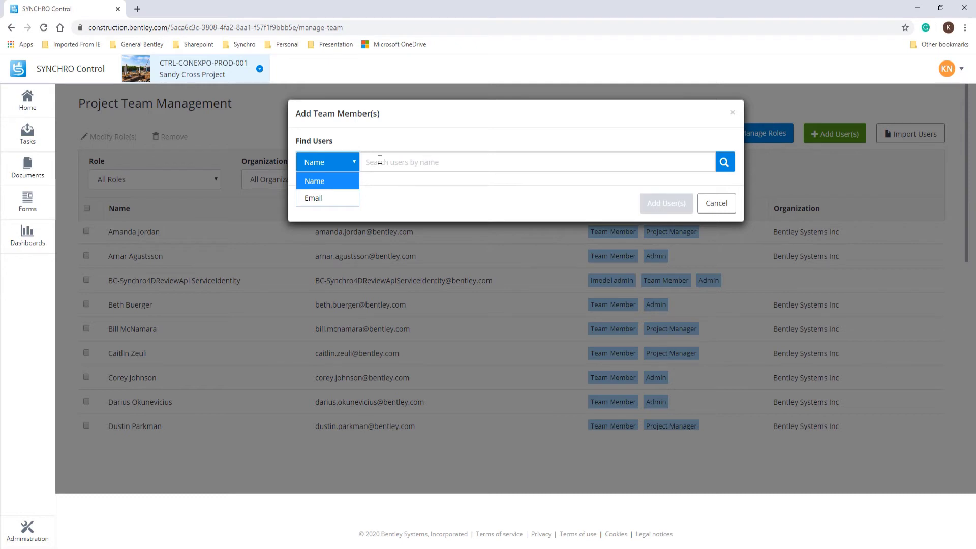
click(380, 159)
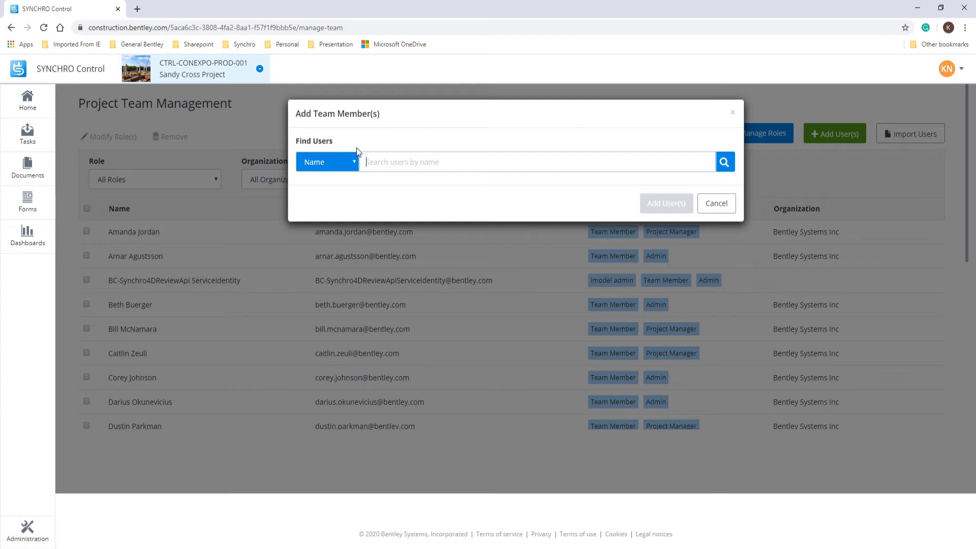
text(mark)
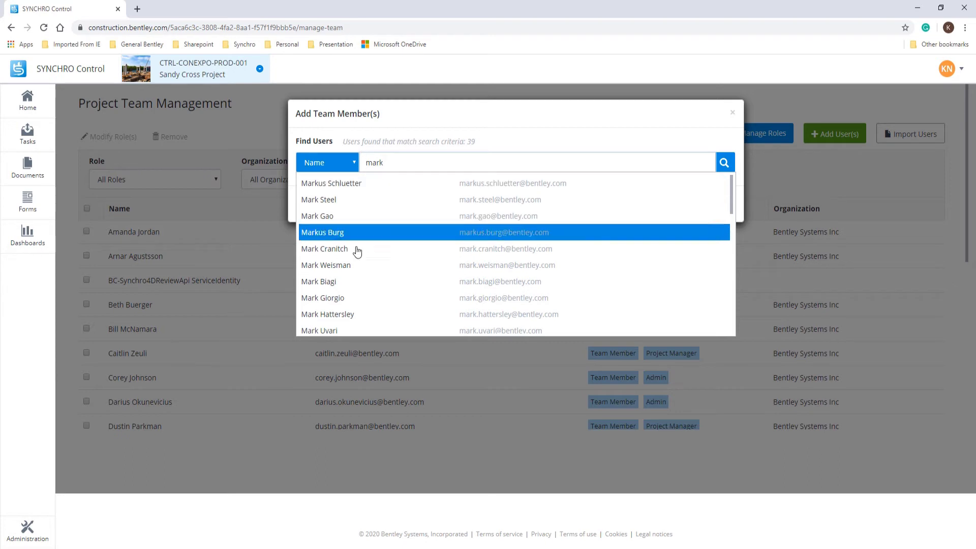
scroll(355, 262, down, 1)
scroll(355, 262, down, 1)
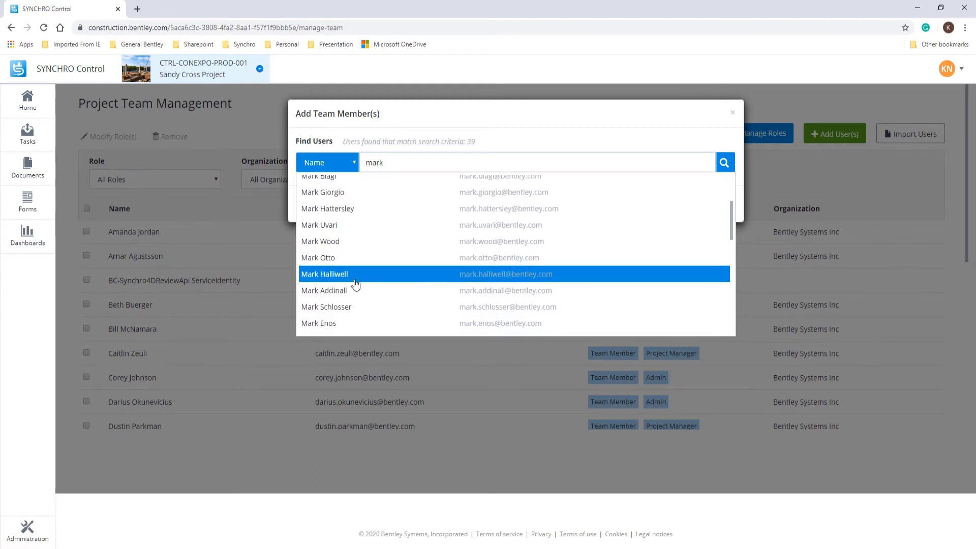
click(363, 212)
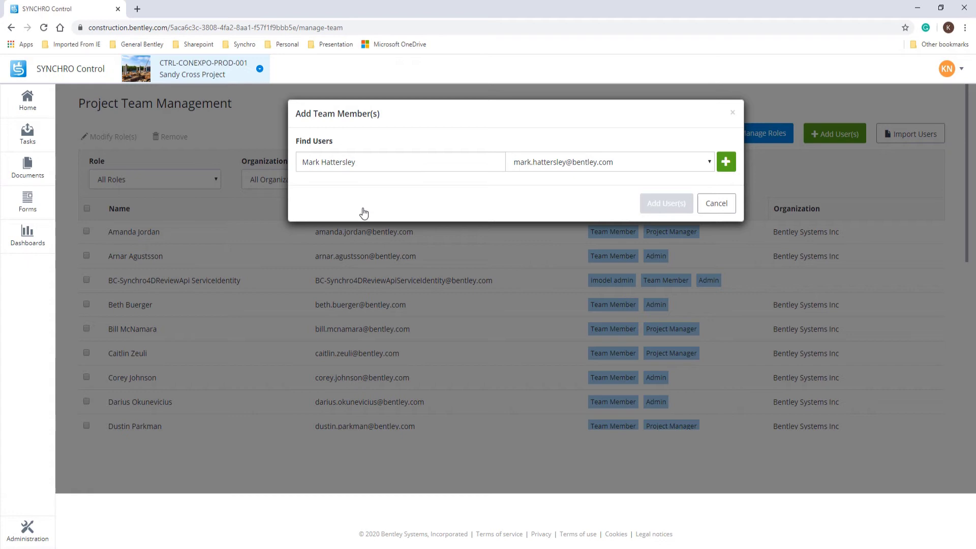
click(725, 162)
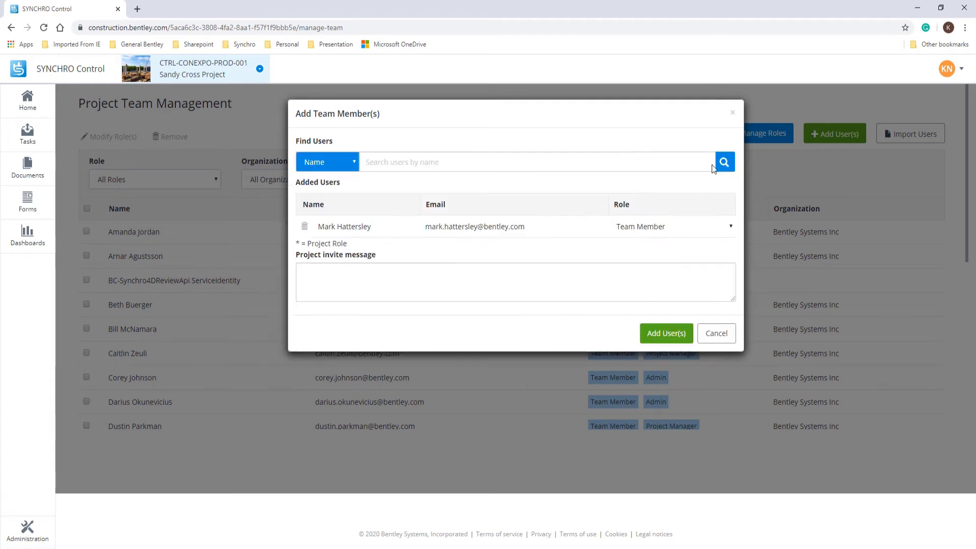
Step: Switch the search to Email, enter the outside person's email address and invite them
click(344, 164)
click(333, 195)
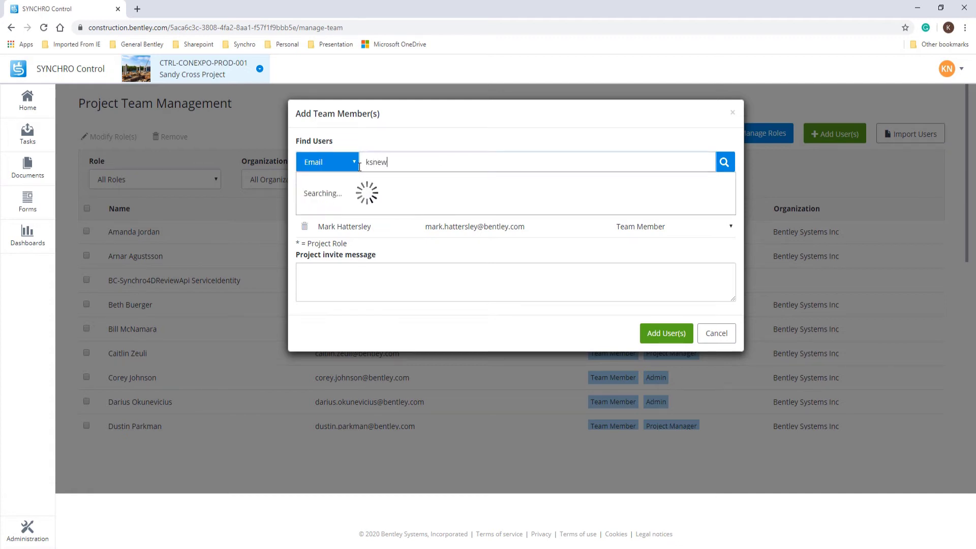
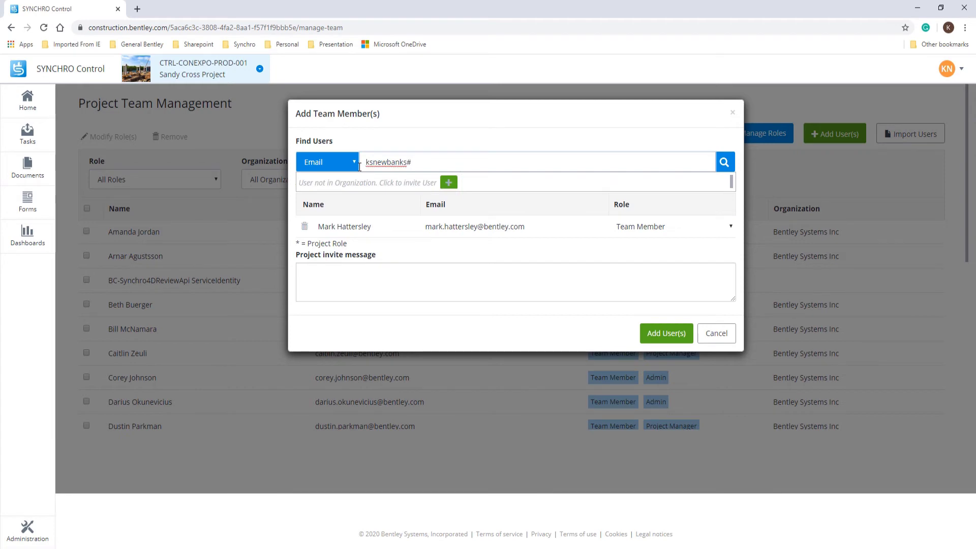
click(449, 184)
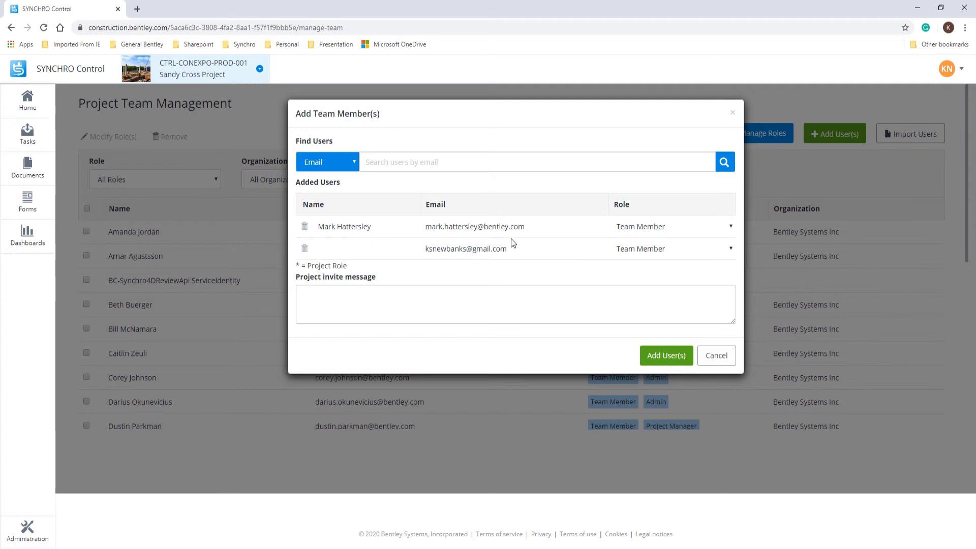
Step: Change the first added user's role from Team Member to * Project Manager
click(679, 224)
scroll(679, 447, up, 1)
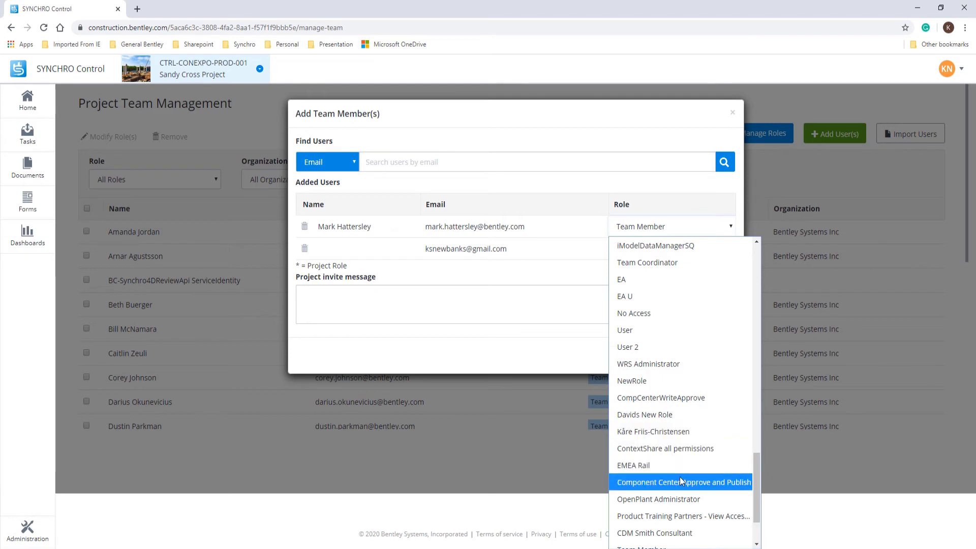
scroll(679, 477, down, 3)
click(663, 523)
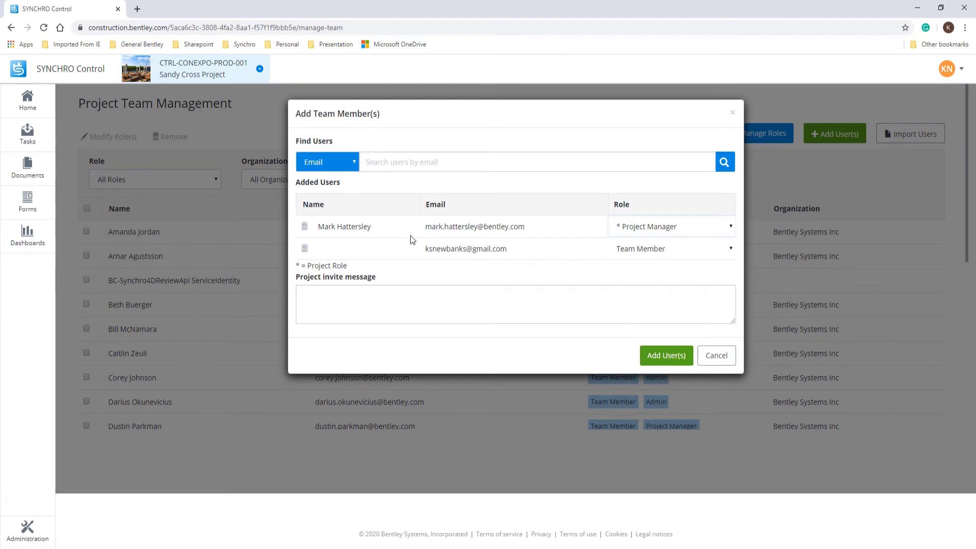
Step: Add both queued users to the team, then view and cancel the Upload Team Members import dialog
click(658, 358)
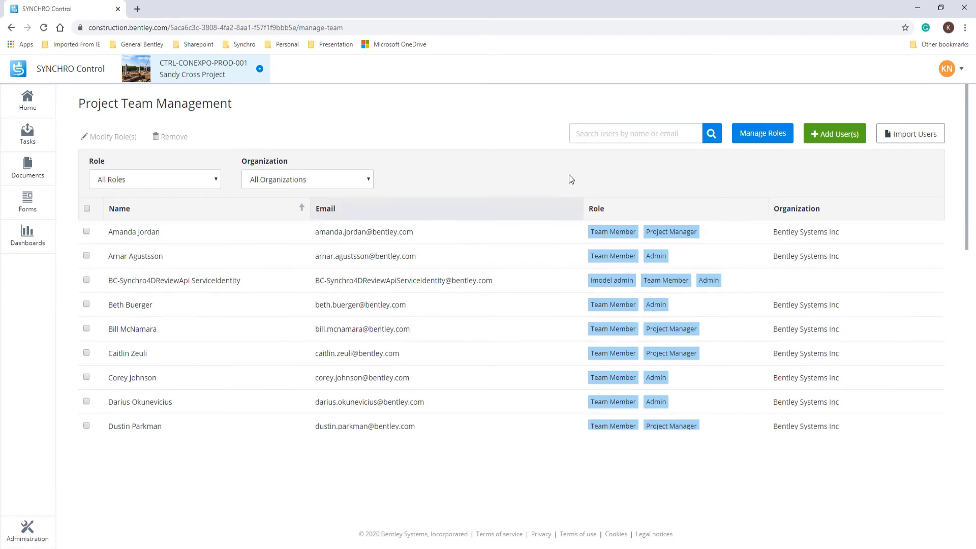
click(912, 136)
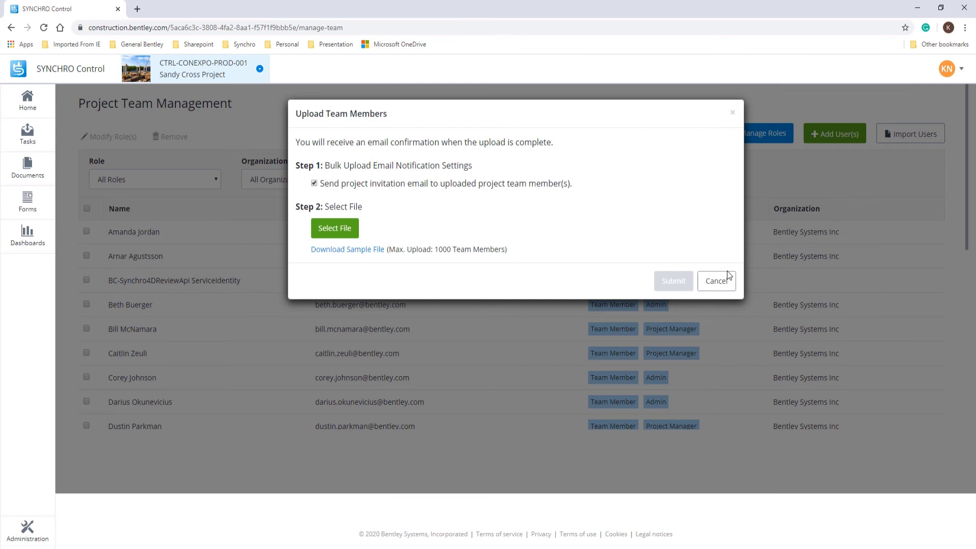
click(716, 282)
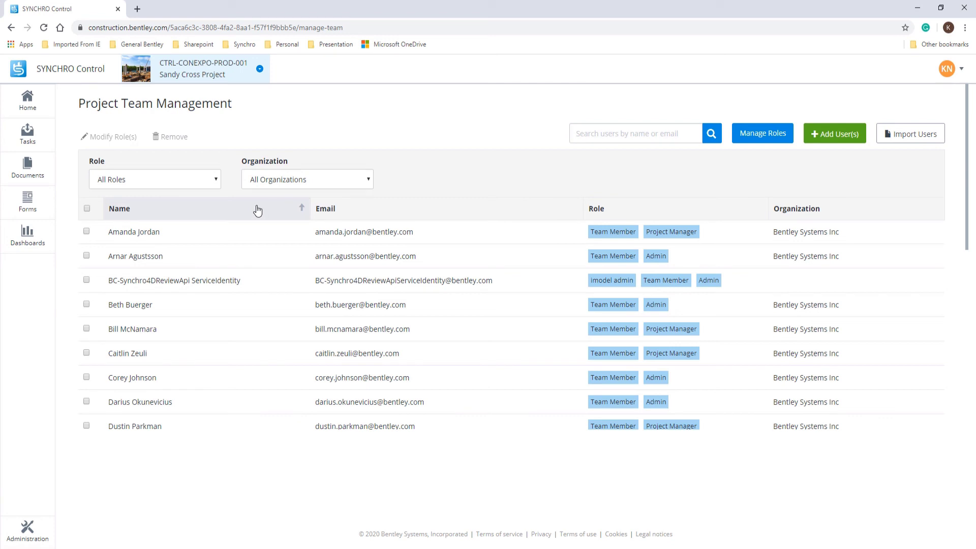
Step: Select the fifth team member (Team Member, Project Manager) and bring up their Assign to Role dialog
click(87, 329)
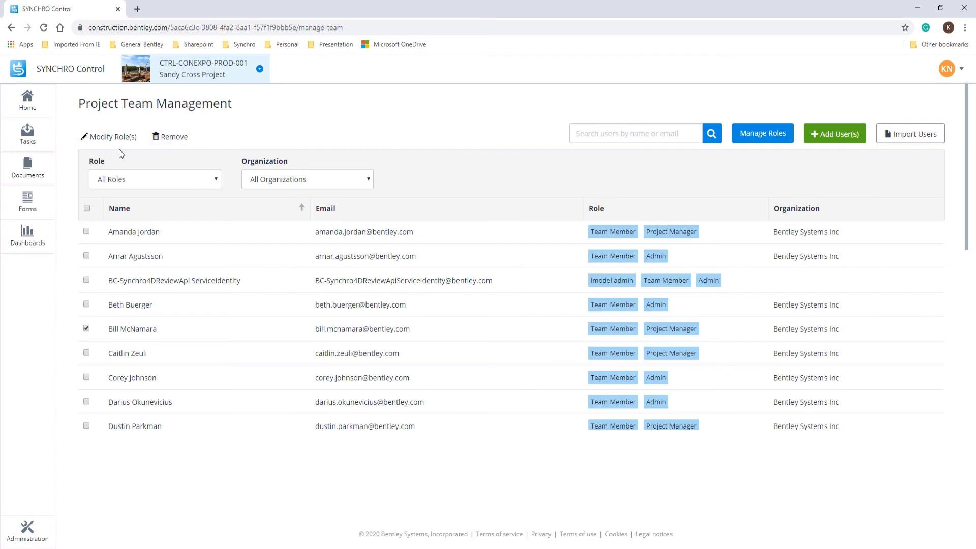
click(102, 143)
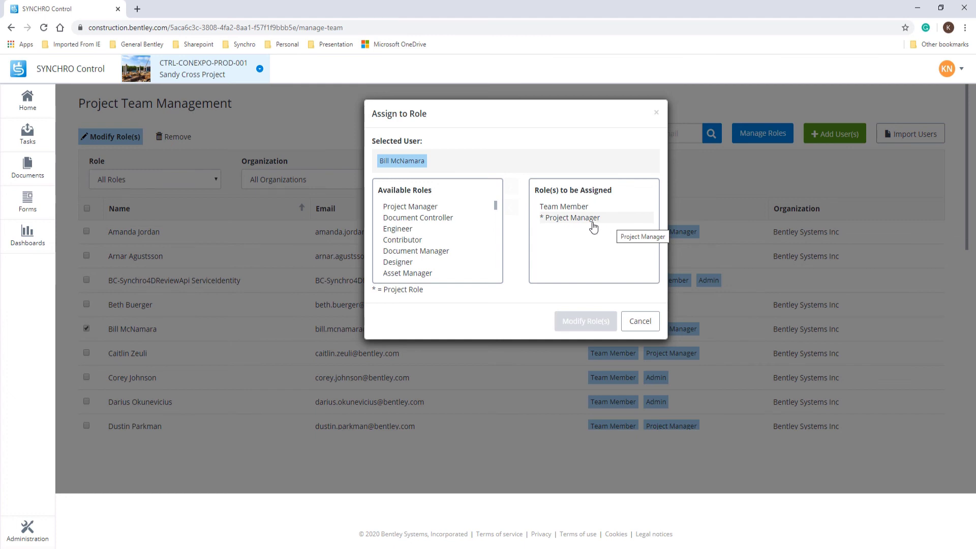
Step: Add then remove Document Manager, leaving only Document Controller in Role(s) to be Assigned
click(408, 251)
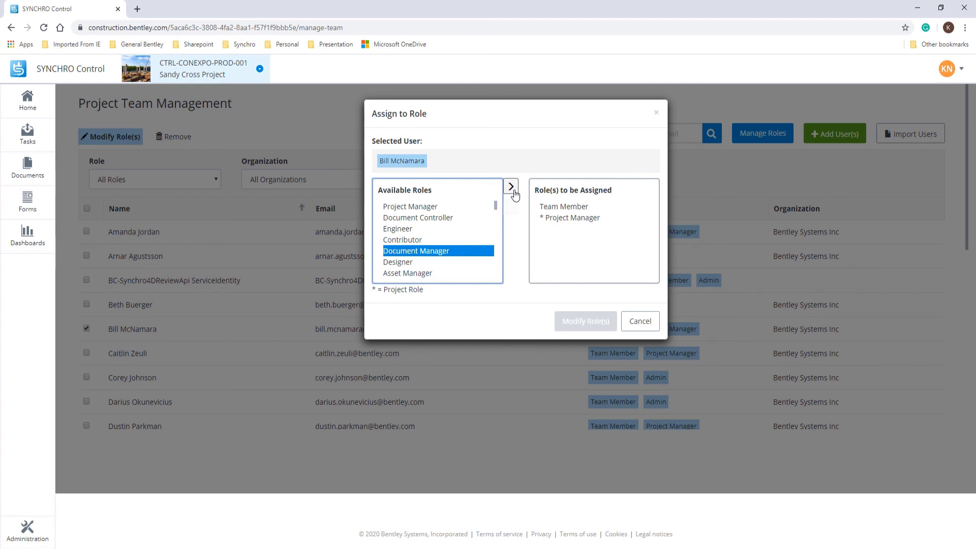
click(511, 187)
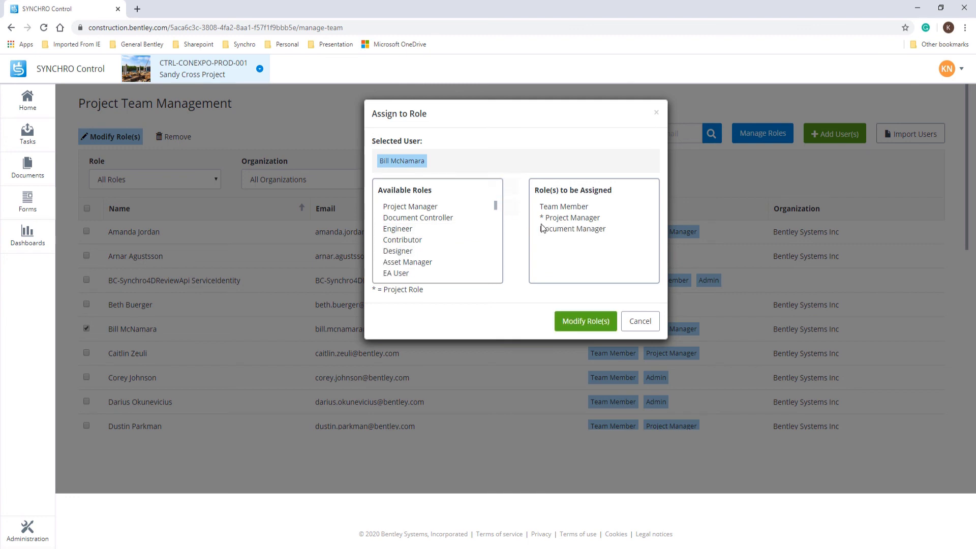
click(590, 234)
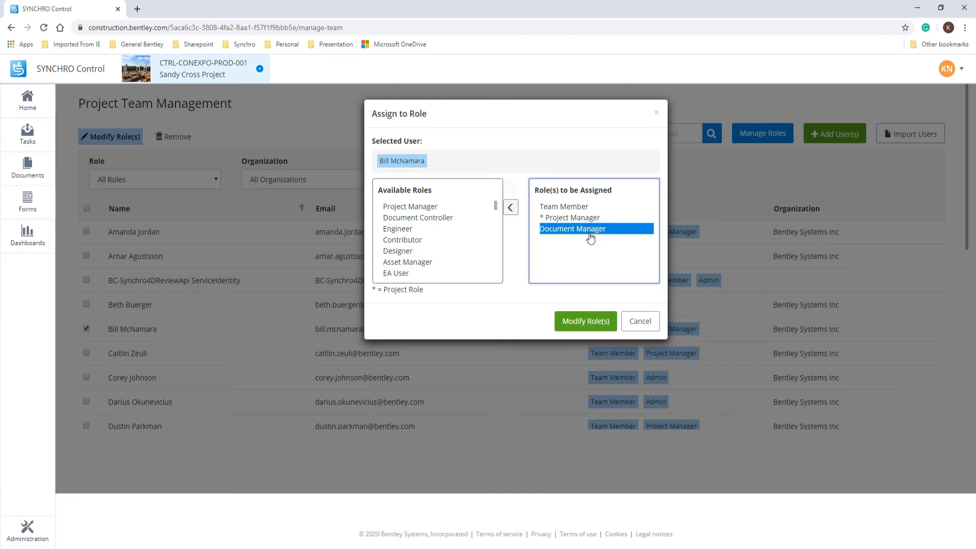
click(510, 207)
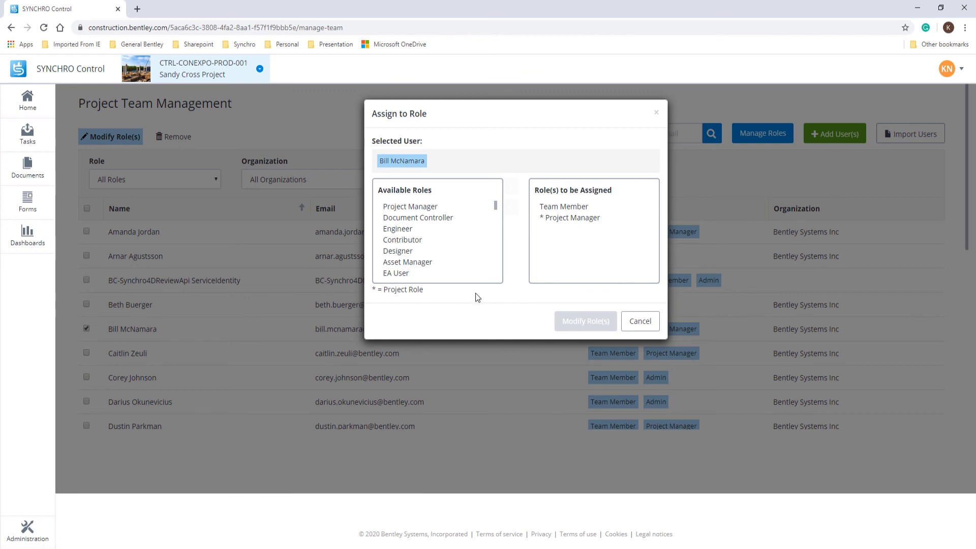
click(428, 218)
click(511, 186)
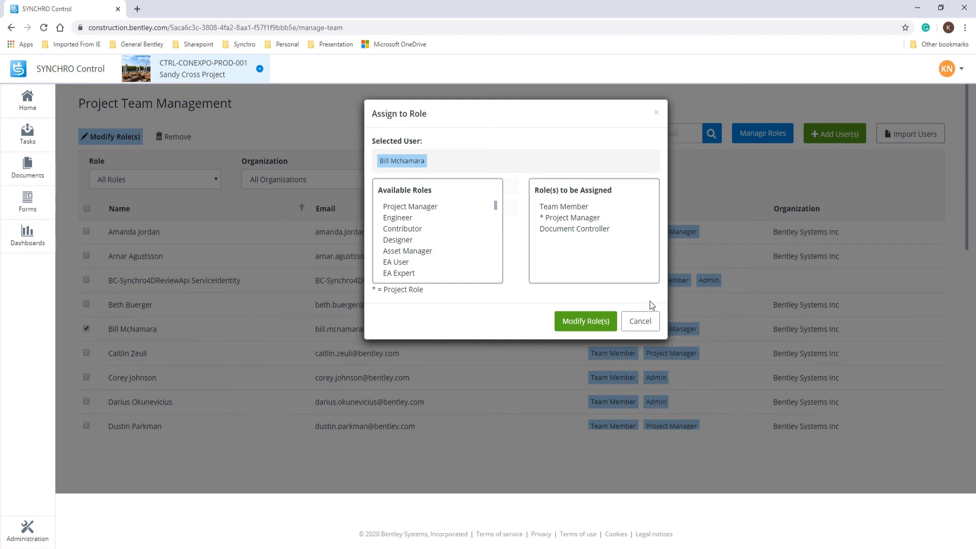
Step: Reach the confirmation step, then go back and cancel so Document Controller is not assigned
click(600, 323)
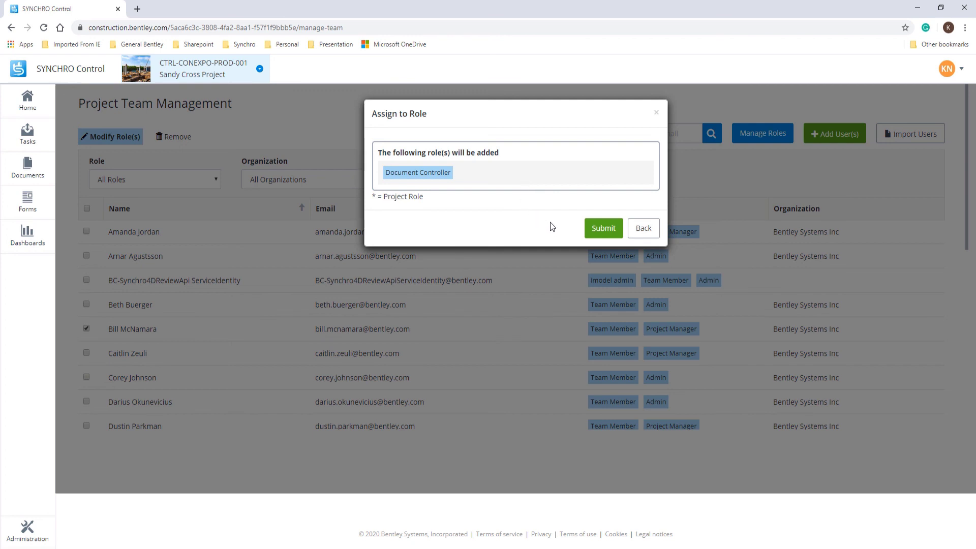
click(644, 228)
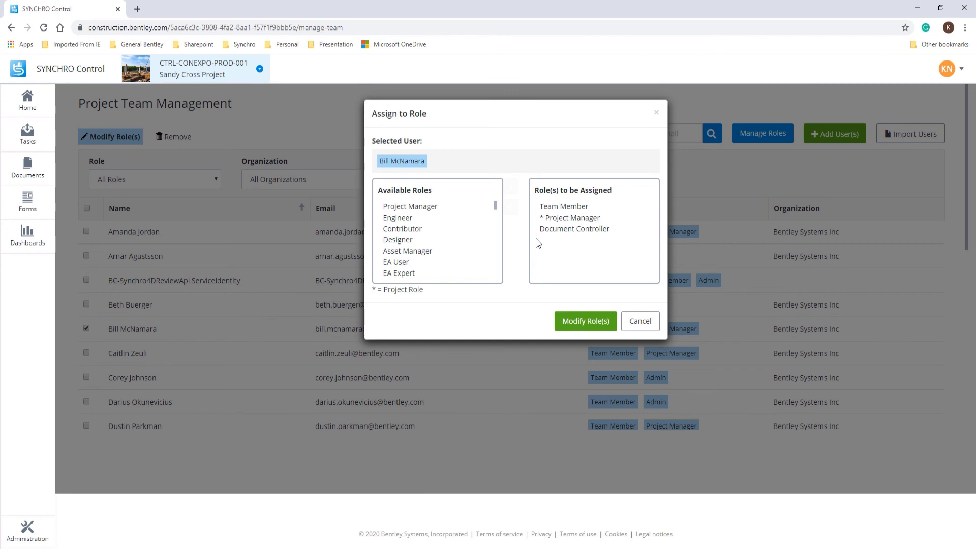
click(637, 320)
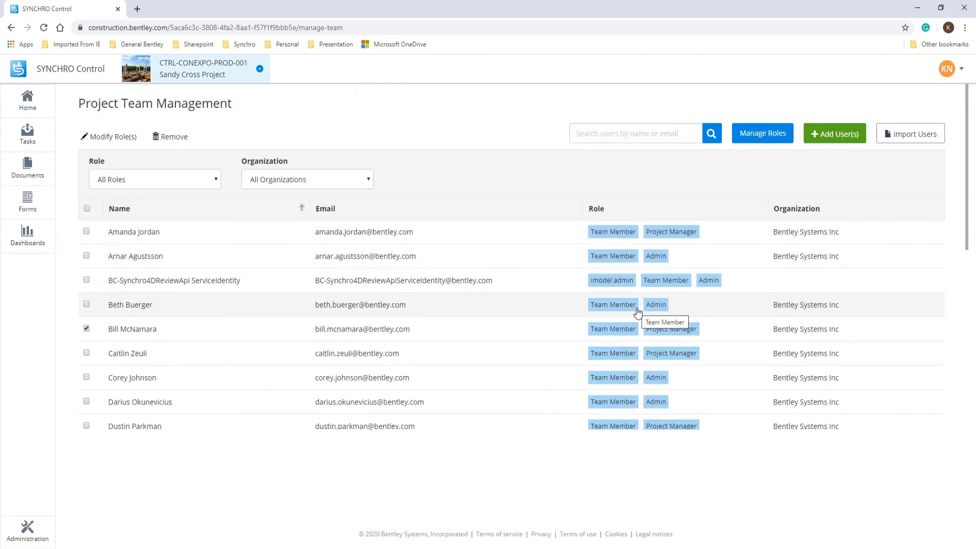